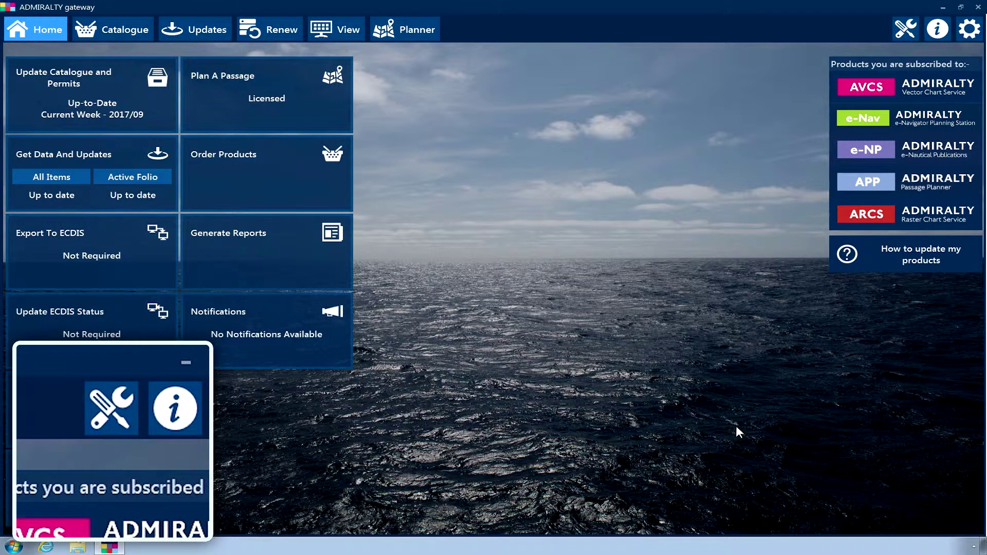
- Show the Wizards panel from the top-right toolbar over the home screen
left_click(909, 29)
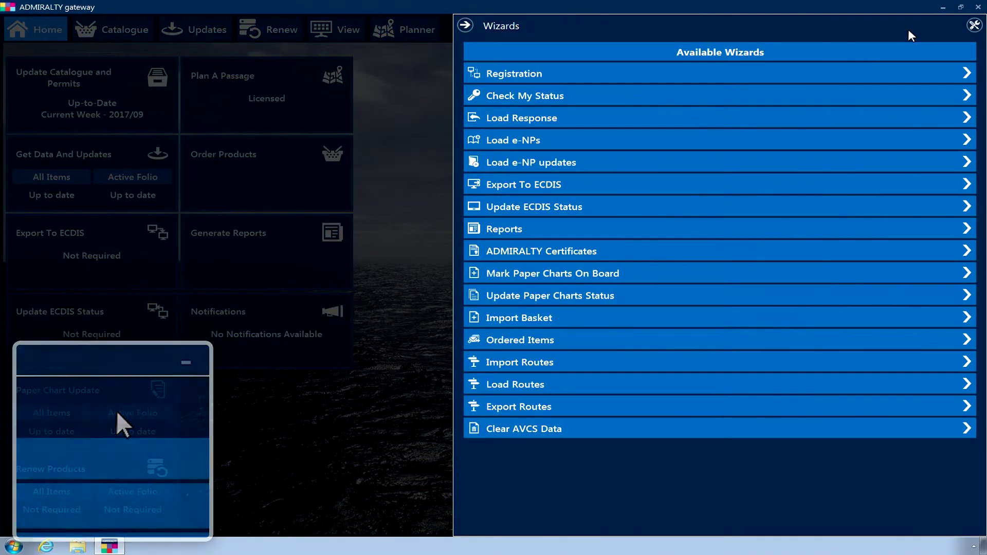
- Start the ADMIRALTY Certificates wizard from the Wizards list
left_click(624, 253)
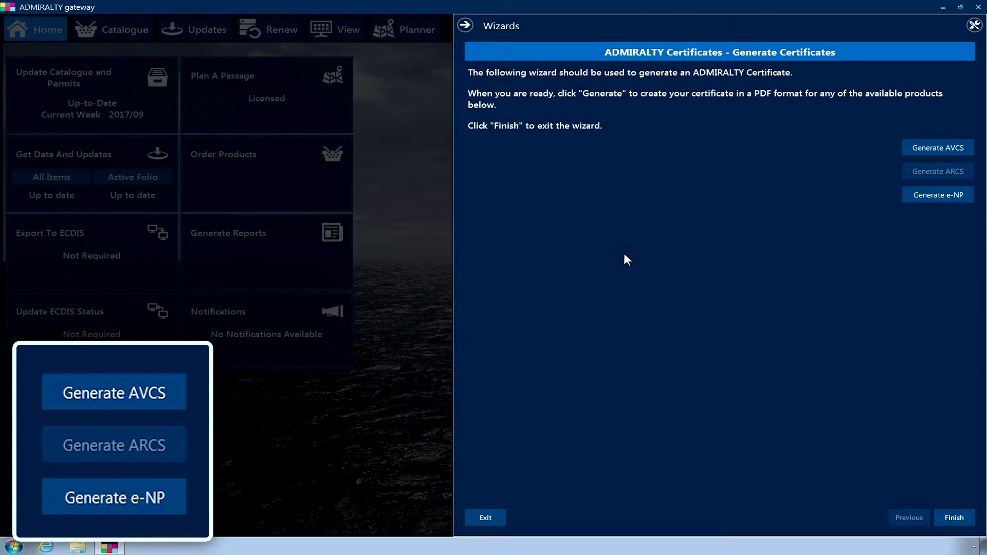
- Generate the AVCS licence certificate PDF, valid to 31/03/2018, via Generate AVCS
left_click(937, 149)
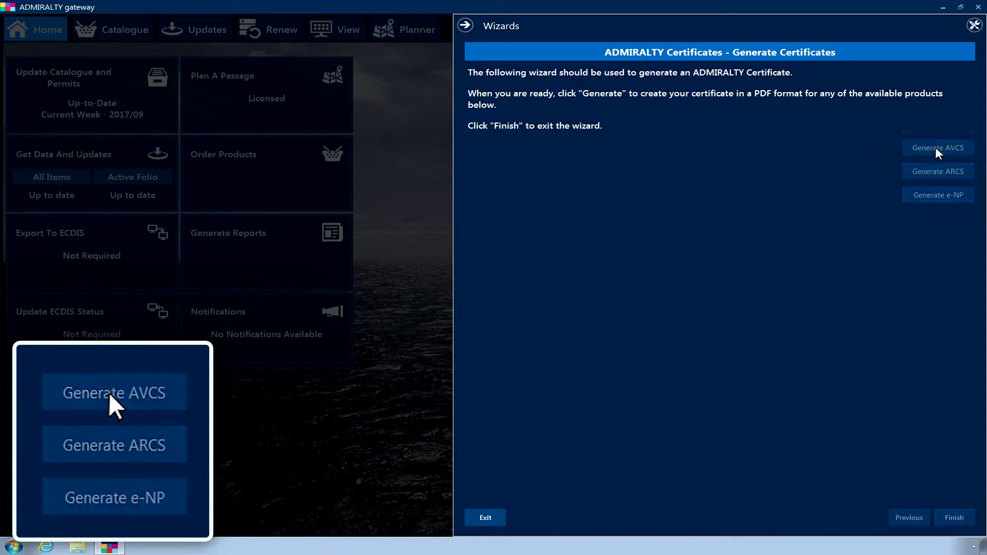